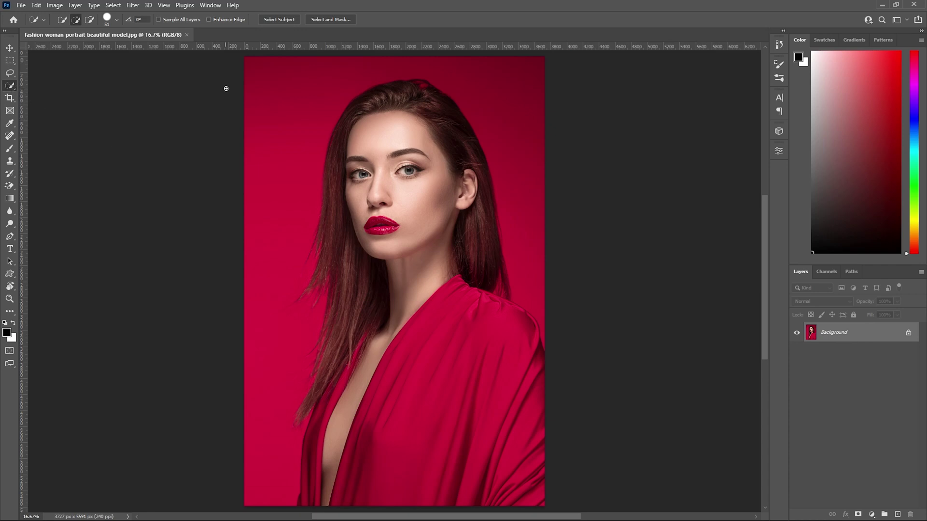
- Use Select Subject to select the model, tracing her hair and red dress
{"action": "left_click", "coordinate": [285, 20]}
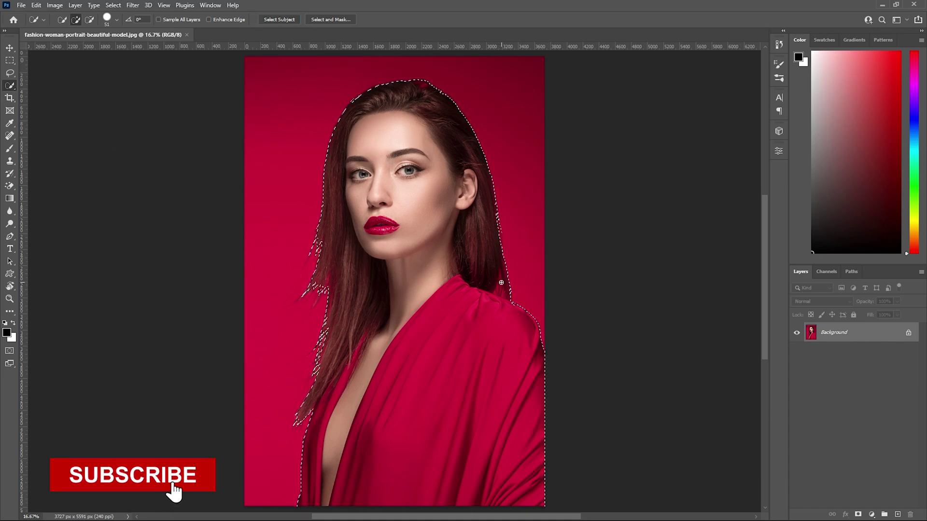
- Refine the hair edges on both sides with the Refine Edge Brush in Select and Mask, then apply
{"action": "left_click", "coordinate": [333, 20]}
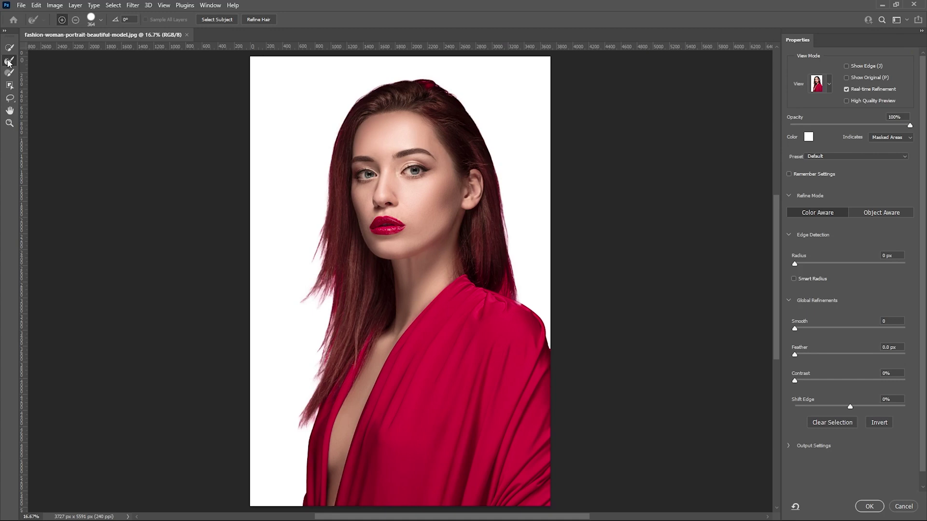
{"action": "left_click", "coordinate": [7, 63]}
{"action": "mouse_move", "coordinate": [437, 86]}
{"action": "left_mouse_down"}
{"action": "mouse_move", "coordinate": [491, 149]}
{"action": "mouse_move", "coordinate": [511, 242]}
{"action": "mouse_move", "coordinate": [510, 297]}
{"action": "left_mouse_up"}
{"action": "mouse_move", "coordinate": [321, 171]}
{"action": "left_mouse_down"}
{"action": "mouse_move", "coordinate": [329, 292]}
{"action": "mouse_move", "coordinate": [317, 407]}
{"action": "mouse_move", "coordinate": [329, 299]}
{"action": "mouse_move", "coordinate": [321, 204]}
{"action": "mouse_move", "coordinate": [331, 144]}
{"action": "mouse_move", "coordinate": [358, 87]}
{"action": "mouse_move", "coordinate": [421, 80]}
{"action": "mouse_move", "coordinate": [459, 106]}
{"action": "mouse_move", "coordinate": [499, 183]}
{"action": "mouse_move", "coordinate": [510, 292]}
{"action": "left_mouse_up"}
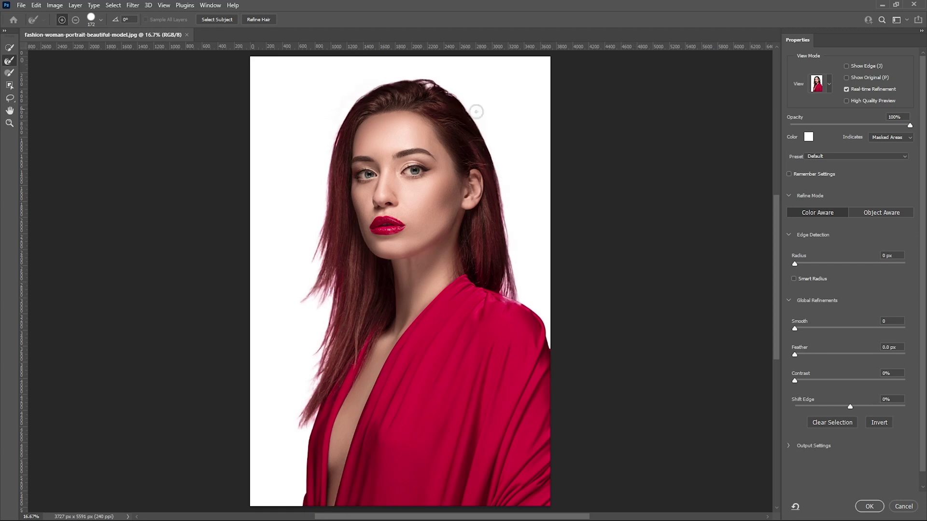
{"action": "left_click", "coordinate": [867, 506]}
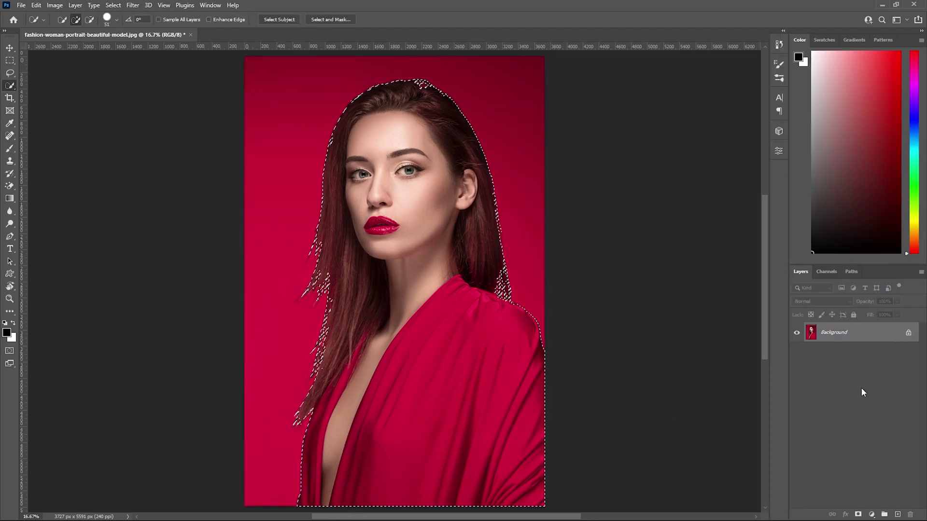
- Add a layer mask from the selection so the red backdrop is hidden
{"action": "left_click", "coordinate": [858, 515]}
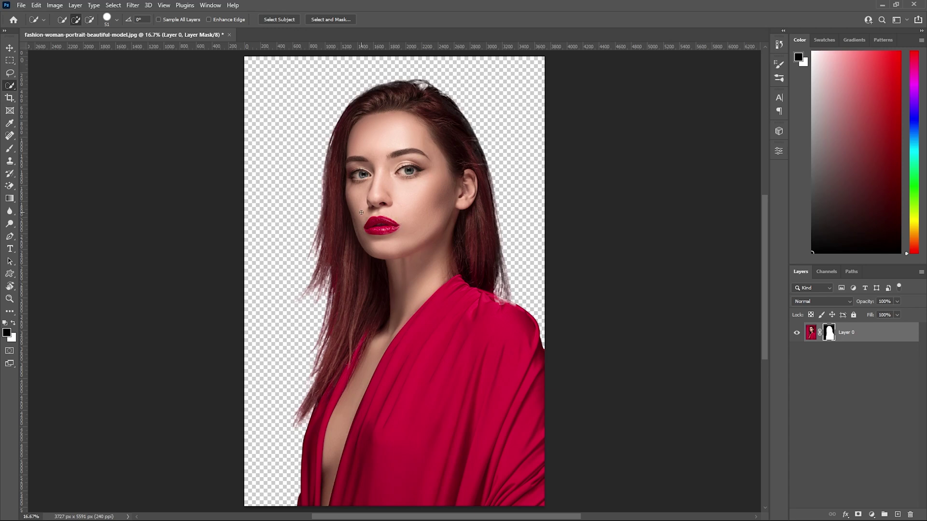
{"action": "left_click", "coordinate": [21, 5]}
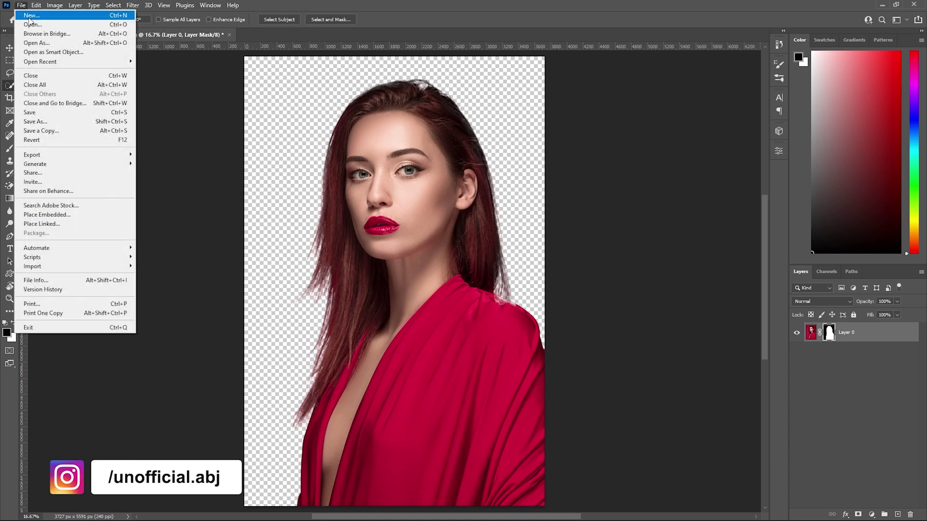
- Create a white 2000 × 2000 px, 300 ppi document, Untitled-1, from the preset
{"action": "left_click", "coordinate": [30, 15]}
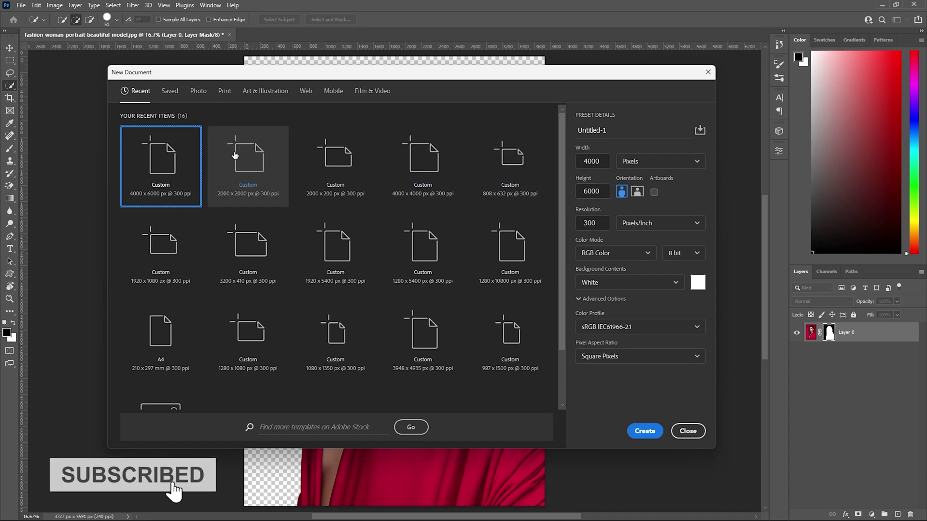
{"action": "left_click", "coordinate": [250, 162]}
{"action": "left_click", "coordinate": [599, 163]}
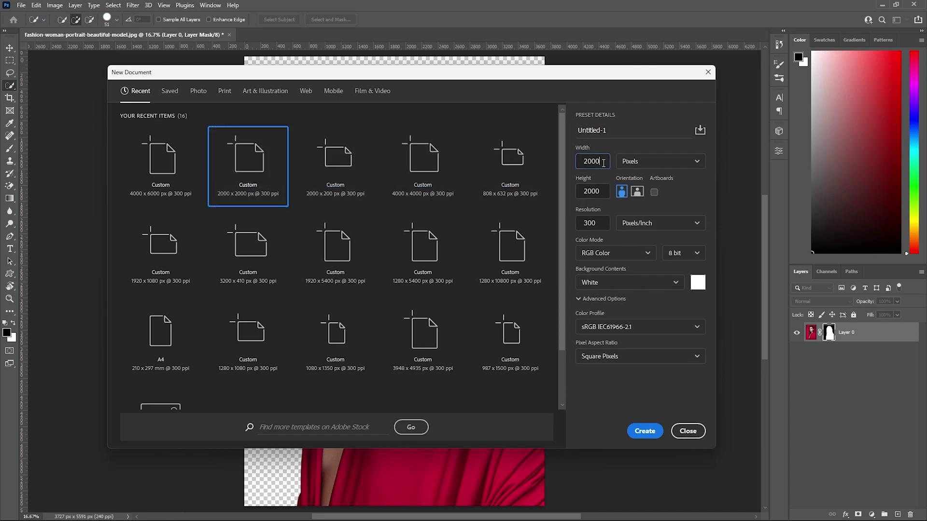
{"action": "left_click", "coordinate": [600, 188]}
{"action": "left_click", "coordinate": [596, 224]}
{"action": "left_click", "coordinate": [645, 431]}
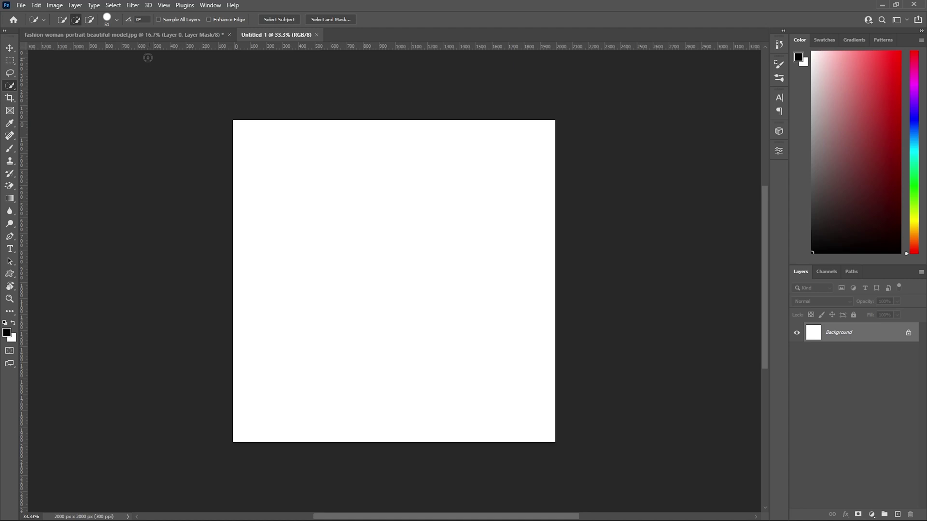
{"action": "left_click", "coordinate": [111, 35]}
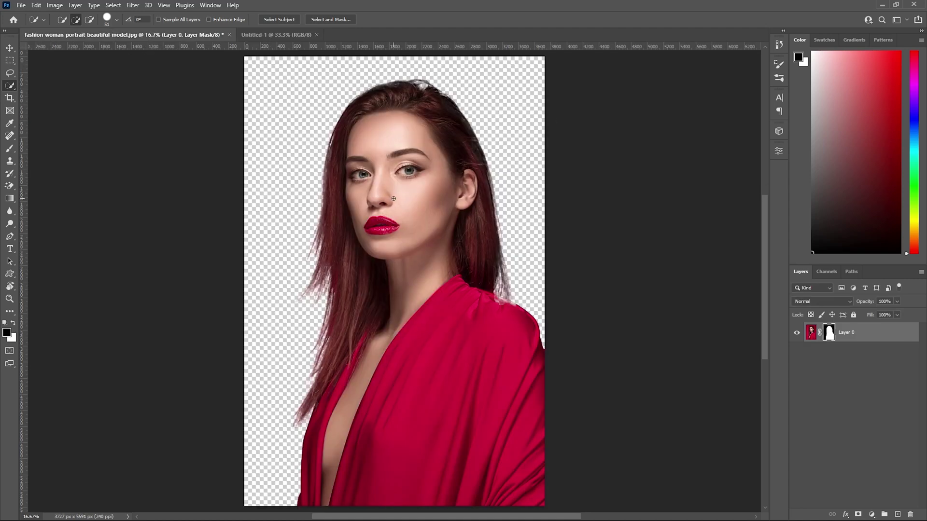
- Move the model cutout into Untitled-1 as Layer 1, scaled to about 37% and lowered
{"action": "left_click", "coordinate": [271, 34]}
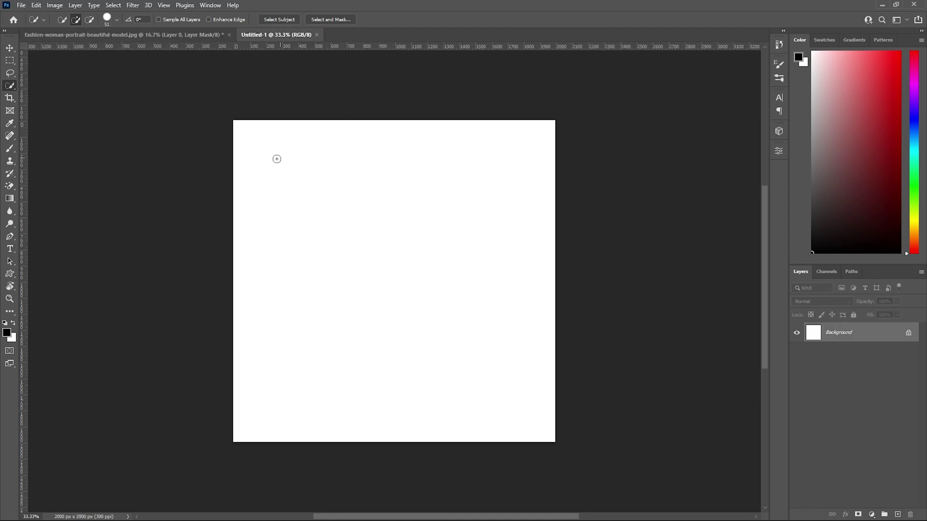
{"action": "left_click", "coordinate": [126, 37]}
{"action": "key", "text": "v"}
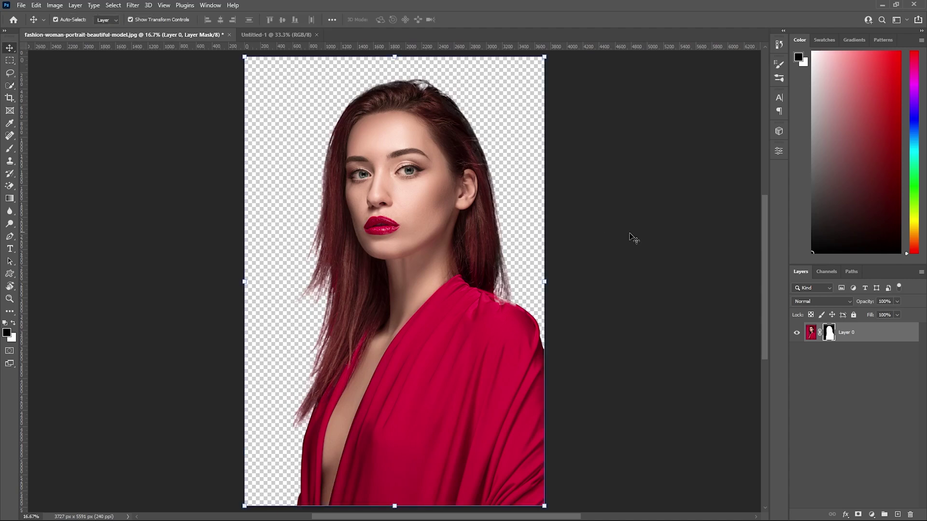
{"action": "left_click_drag", "start_coordinate": [861, 335], "coordinate": [389, 242]}
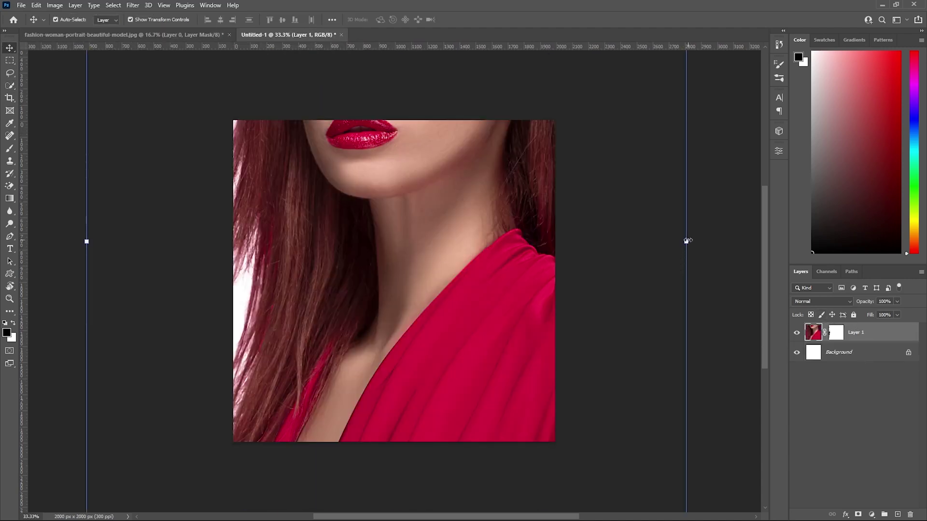
{"action": "left_click_drag", "start_coordinate": [687, 240], "coordinate": [450, 283]}
{"action": "left_click_drag", "start_coordinate": [365, 259], "coordinate": [355, 287]}
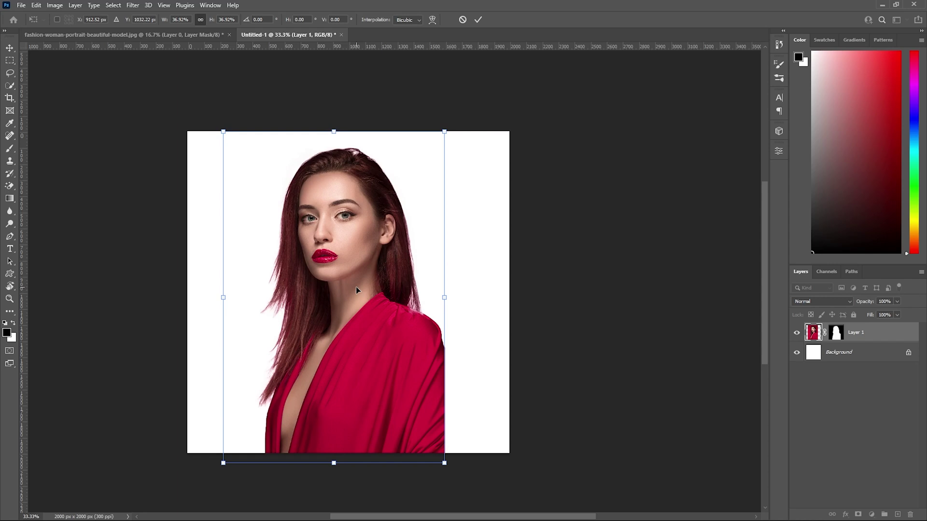
{"action": "key", "text": "Return"}
{"action": "left_click", "coordinate": [815, 352]}
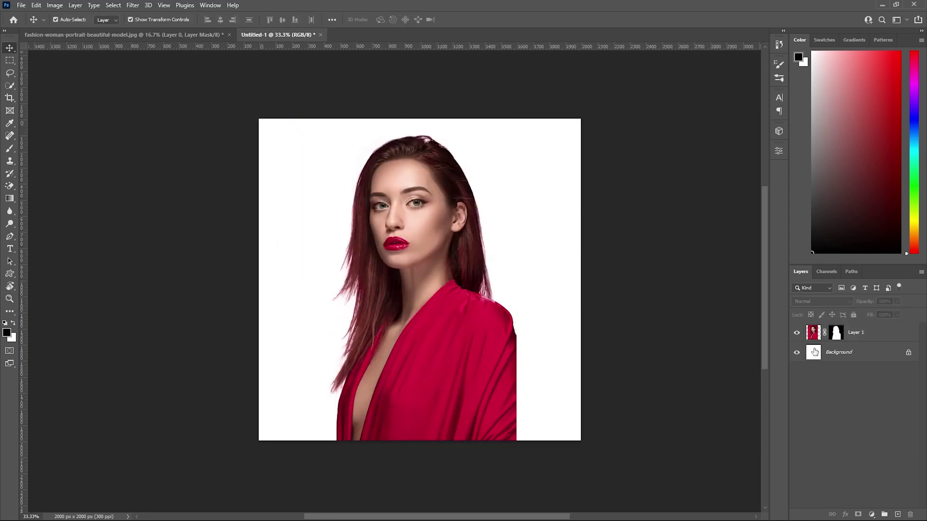
{"action": "left_click", "coordinate": [855, 356]}
- Add a Gradient Fill layer above Background with a near-black #111111 end stop
{"action": "left_click", "coordinate": [866, 515]}
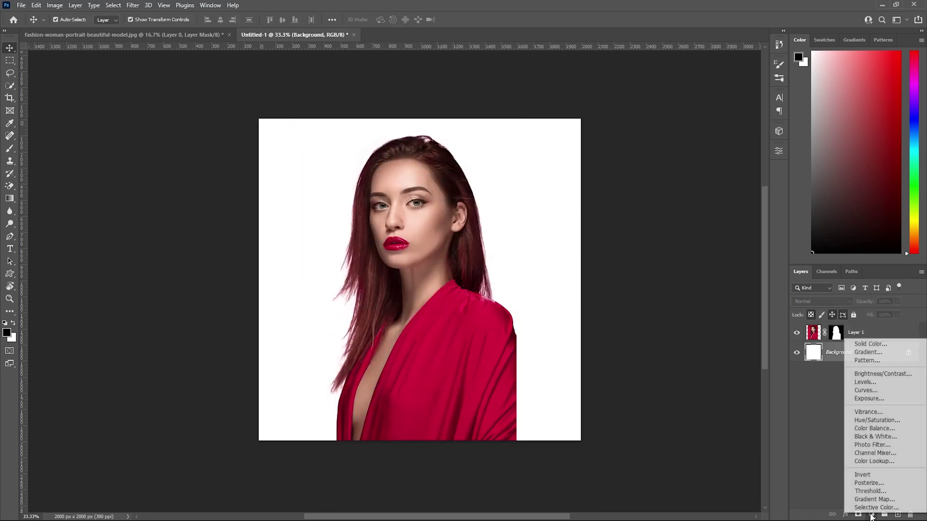
{"action": "left_click", "coordinate": [864, 353]}
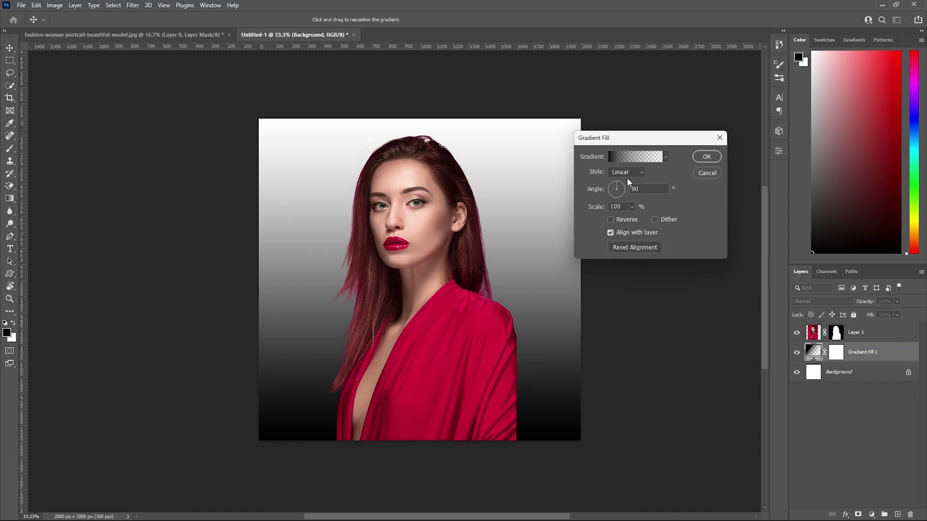
{"action": "left_click", "coordinate": [636, 156]}
{"action": "left_click", "coordinate": [608, 140]}
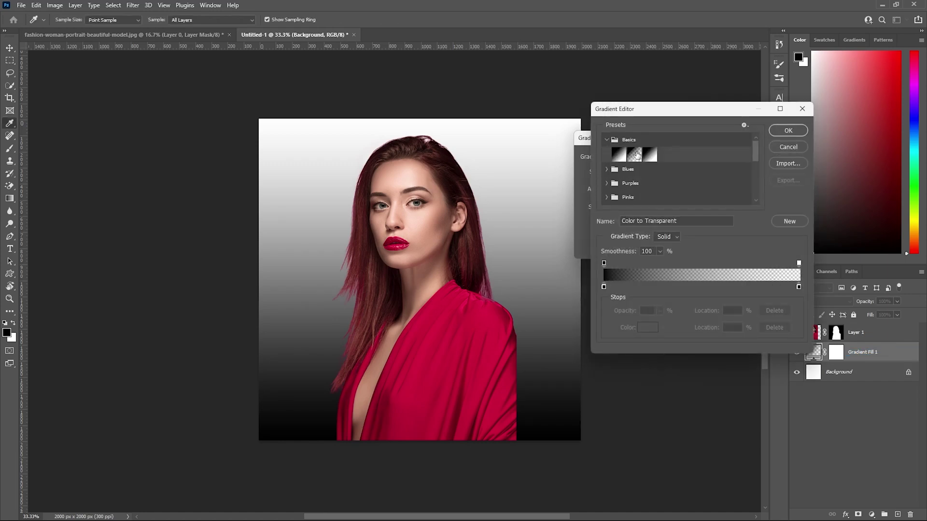
{"action": "left_click", "coordinate": [619, 155]}
{"action": "left_click", "coordinate": [798, 288]}
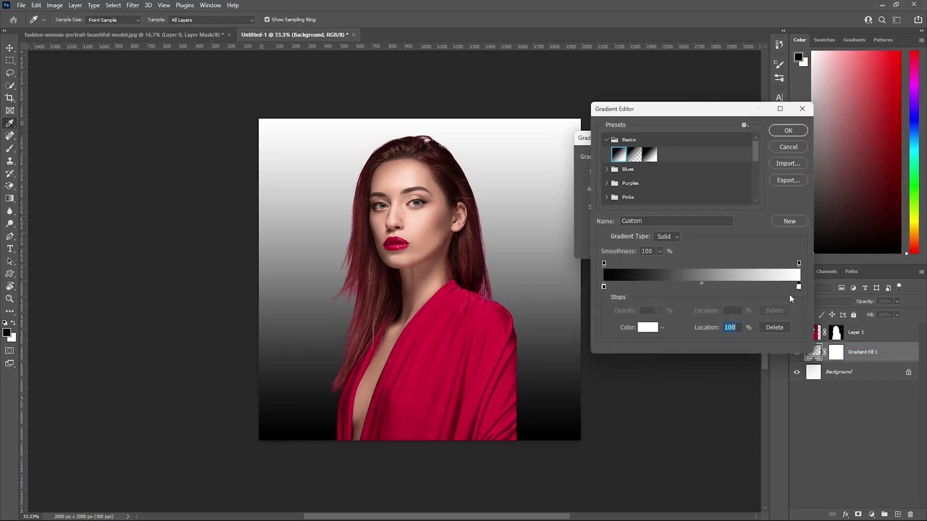
{"action": "left_click", "coordinate": [642, 329]}
{"action": "left_click", "coordinate": [588, 261]}
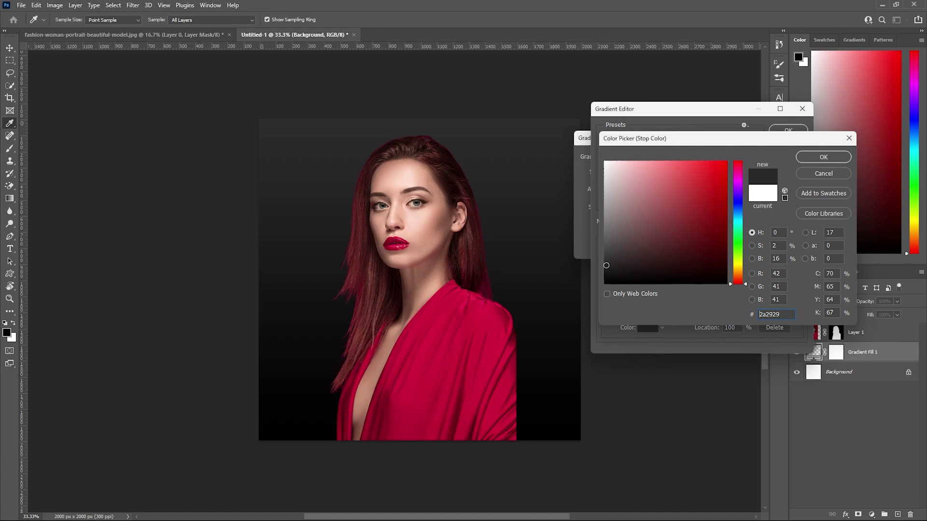
{"action": "left_click_drag", "start_coordinate": [607, 265], "coordinate": [604, 274]}
{"action": "left_click", "coordinate": [604, 275]}
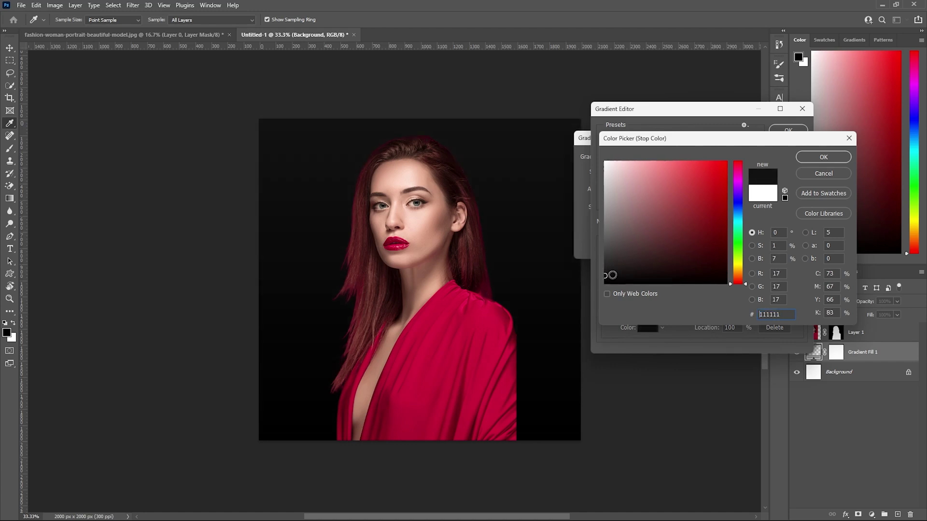
{"action": "left_click", "coordinate": [819, 158]}
{"action": "left_click", "coordinate": [778, 132]}
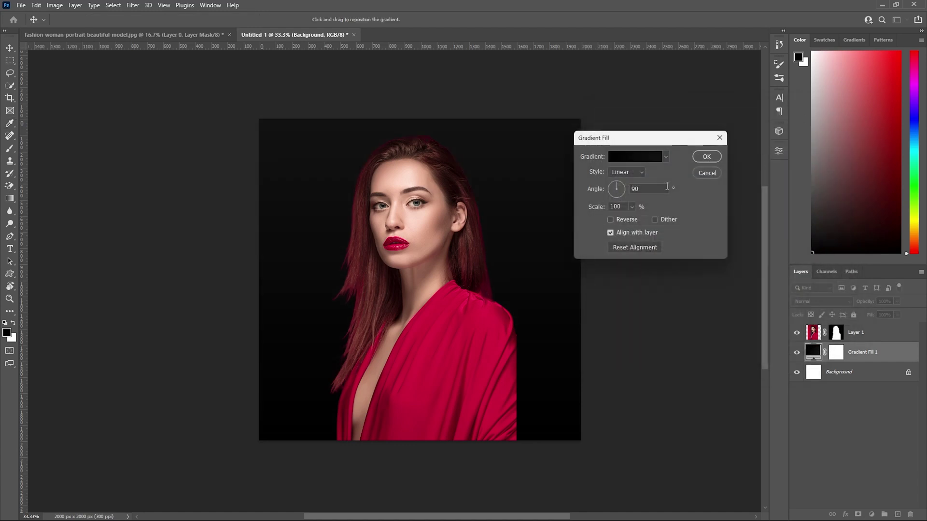
- Make the gradient Radial and reversed at 200% scale, and apply it
{"action": "left_click", "coordinate": [628, 173]}
{"action": "left_click", "coordinate": [625, 187]}
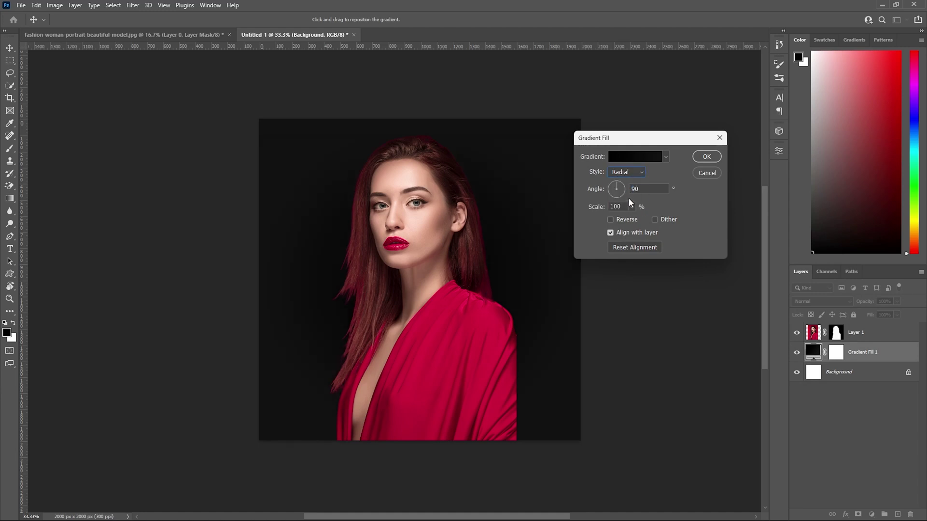
{"action": "left_click", "coordinate": [610, 219]}
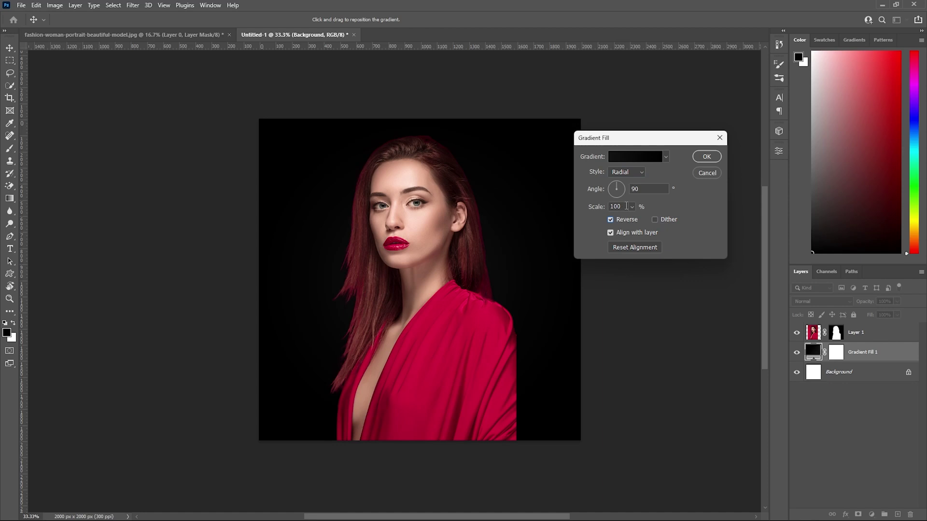
{"action": "type", "text": "200"}
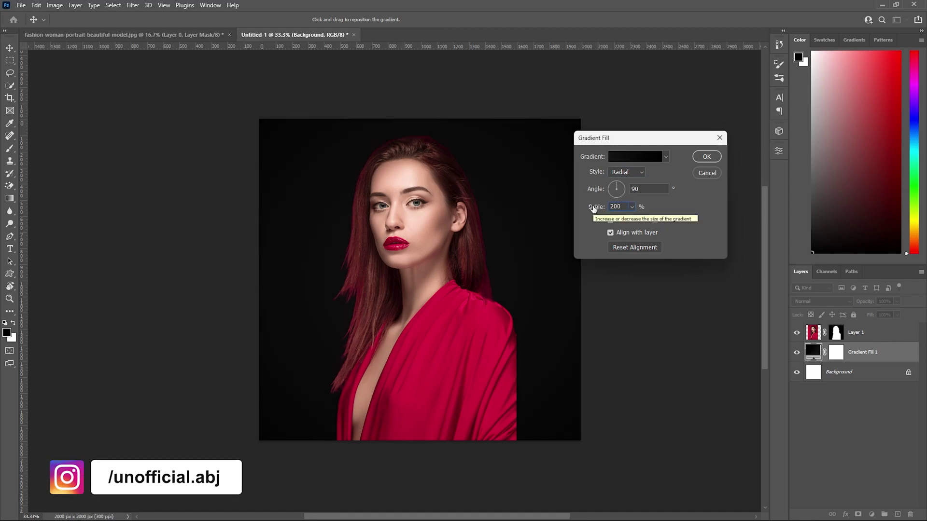
{"action": "left_click", "coordinate": [707, 157]}
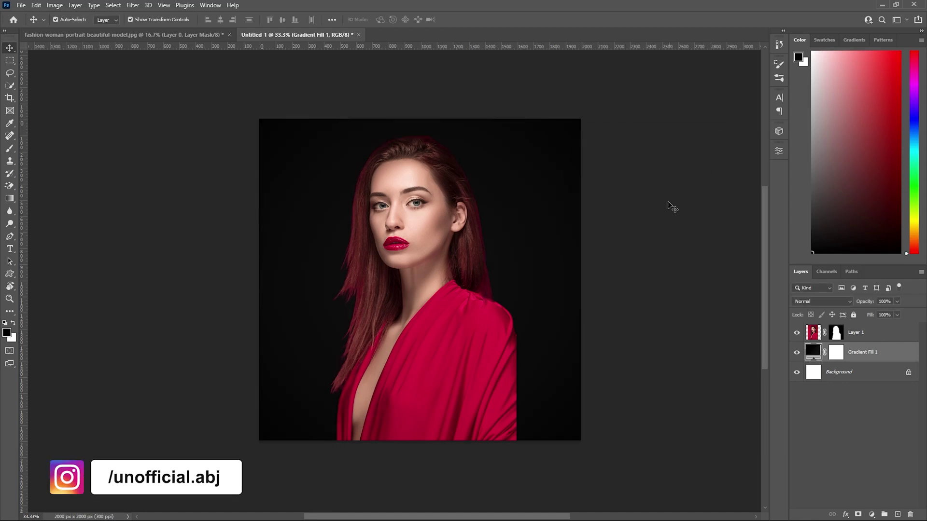
- Duplicate Layer 1 to create Layer 1 copy stacked above it
{"action": "left_click", "coordinate": [852, 337]}
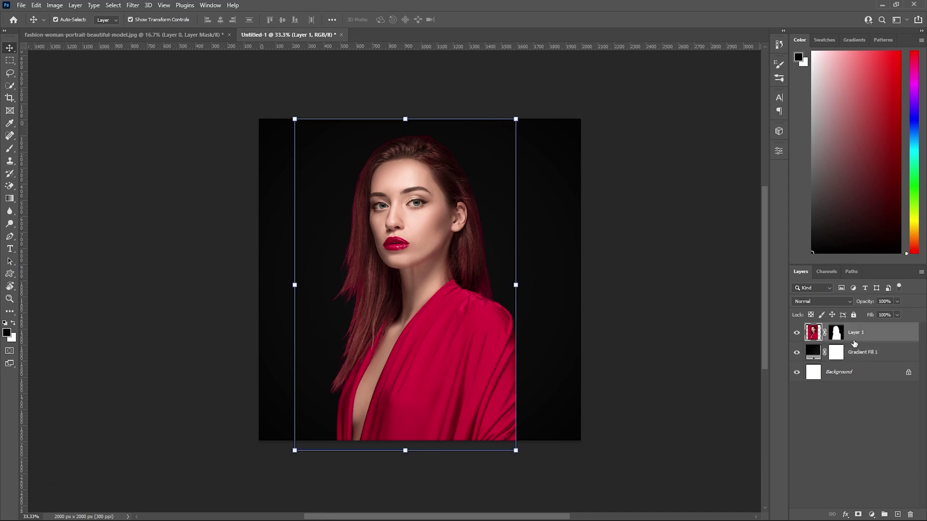
{"action": "right_click", "coordinate": [879, 334]}
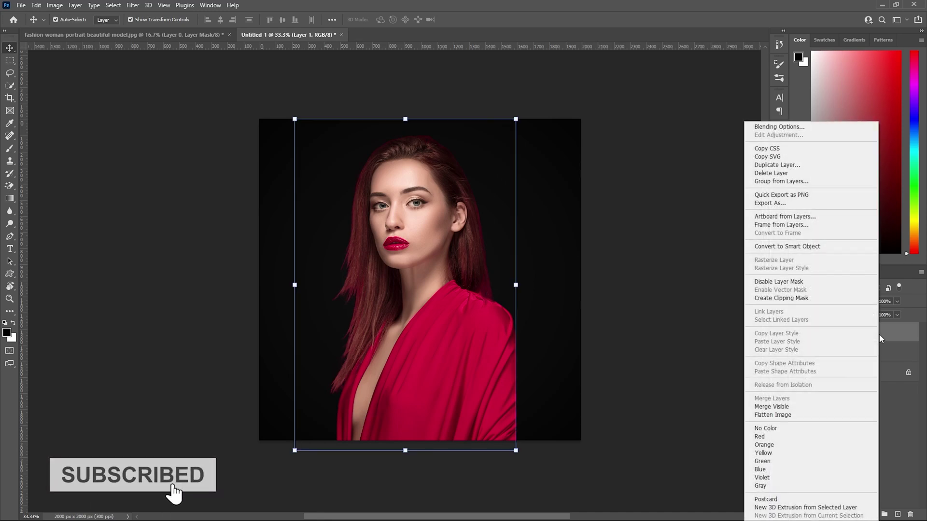
{"action": "left_click", "coordinate": [791, 166]}
{"action": "key", "text": "Return"}
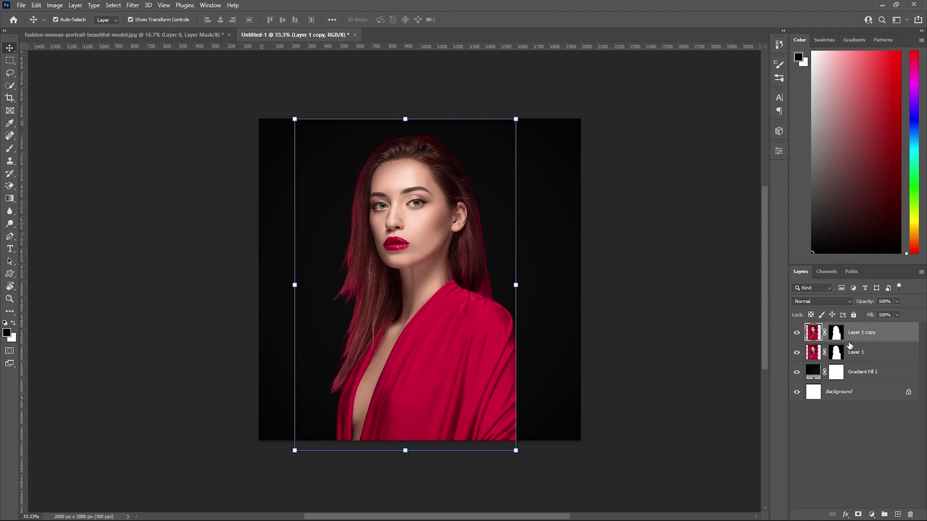
- Turn off the green channel in Layer 1 copy's blending options
{"action": "right_click", "coordinate": [875, 336]}
{"action": "left_click", "coordinate": [801, 128]}
{"action": "left_click_drag", "start_coordinate": [656, 14], "coordinate": [700, 210]}
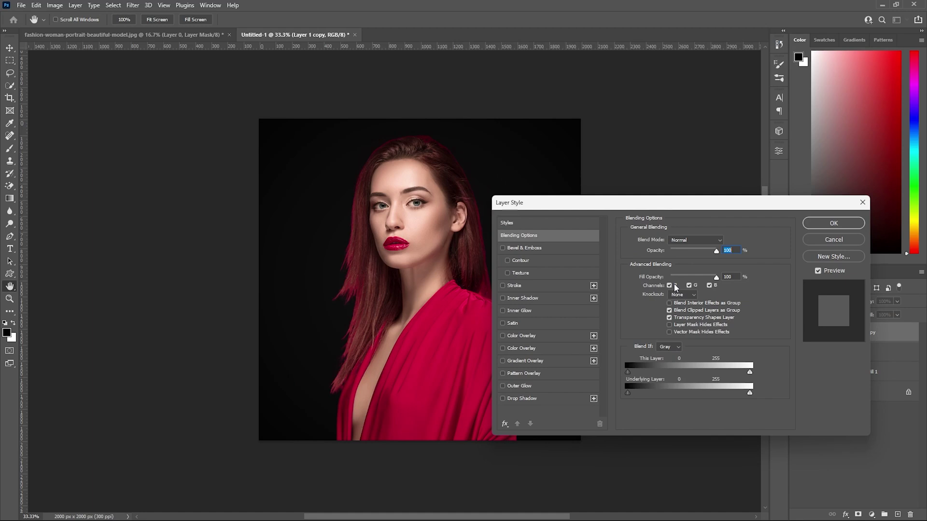
{"action": "left_click", "coordinate": [688, 286]}
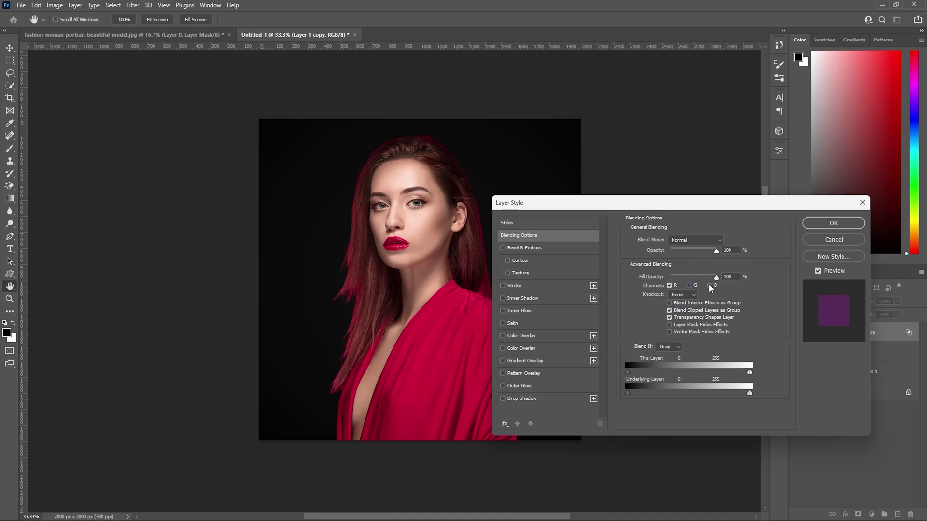
{"action": "left_click", "coordinate": [821, 227]}
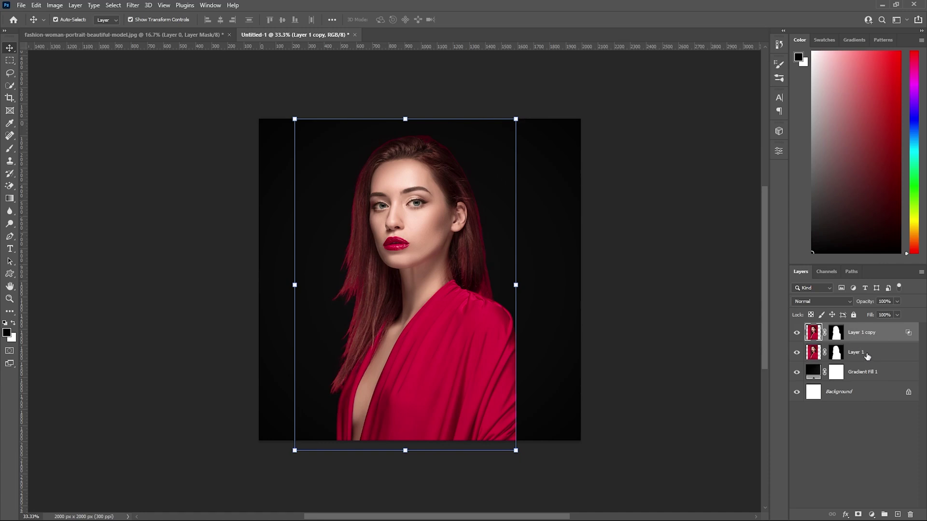
- Turn off the red channel in Layer 1's blending options
{"action": "left_click", "coordinate": [866, 355]}
{"action": "right_click", "coordinate": [873, 353]}
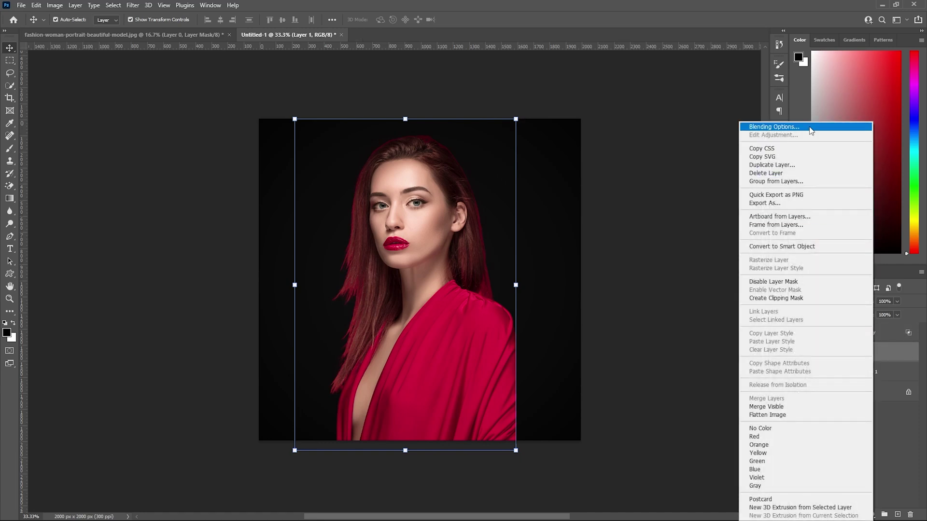
{"action": "left_click", "coordinate": [810, 129]}
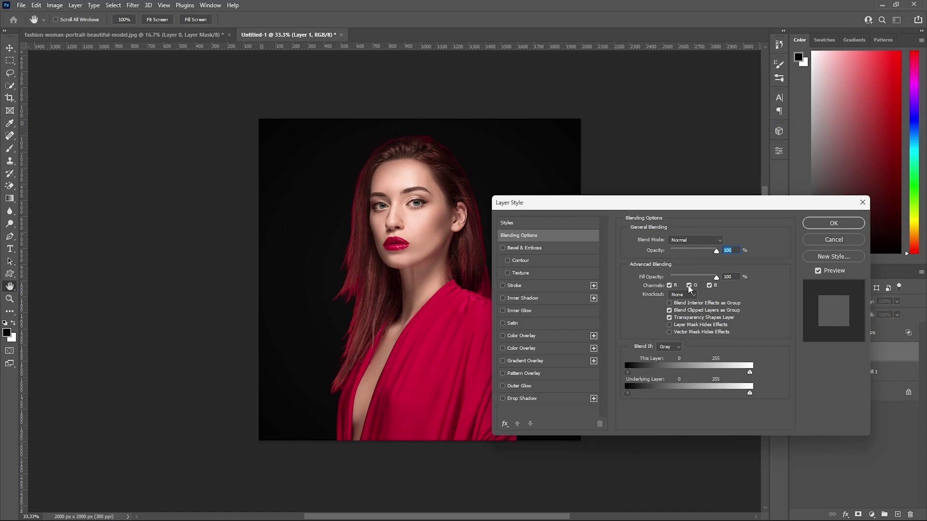
{"action": "left_click", "coordinate": [670, 285]}
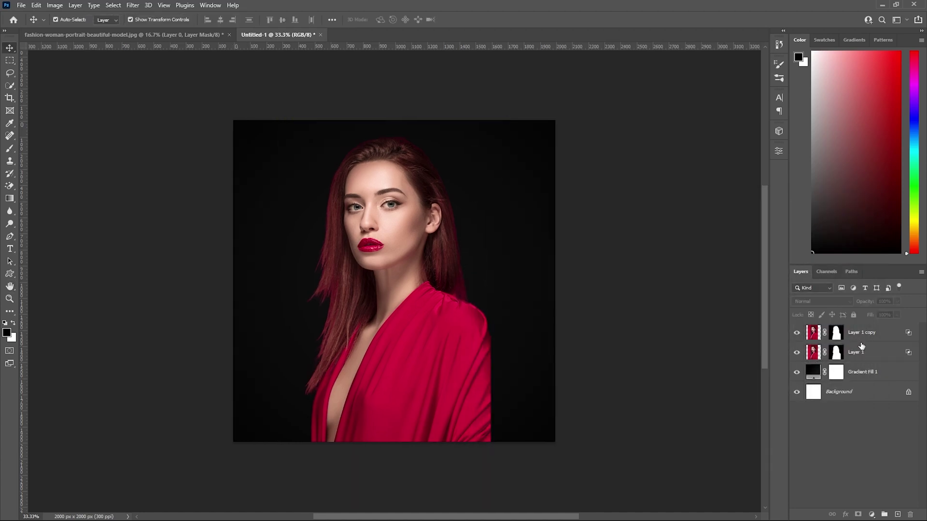
- Flip Layer 1 copy horizontally and shift it to the right
{"action": "left_click", "coordinate": [862, 338]}
{"action": "left_click", "coordinate": [863, 338]}
{"action": "left_click", "coordinate": [36, 5]}
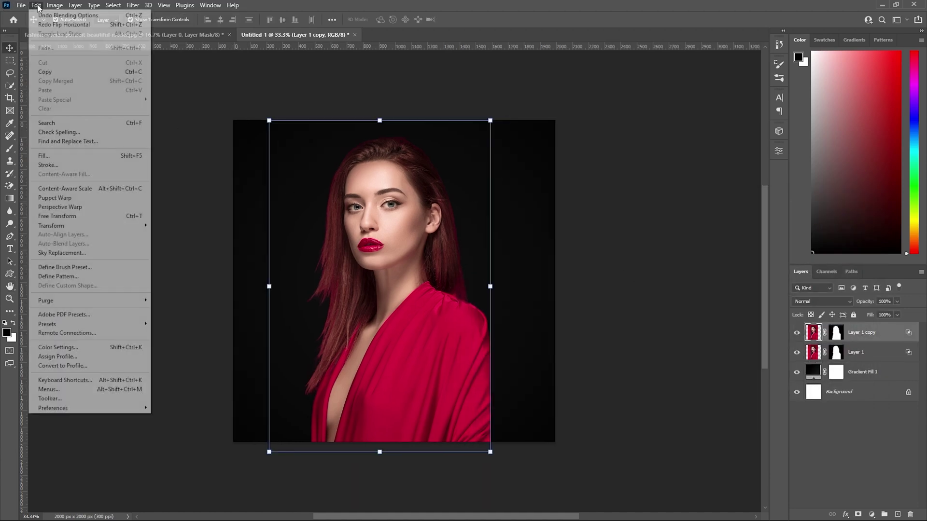
{"action": "mouse_move", "coordinate": [80, 227]}
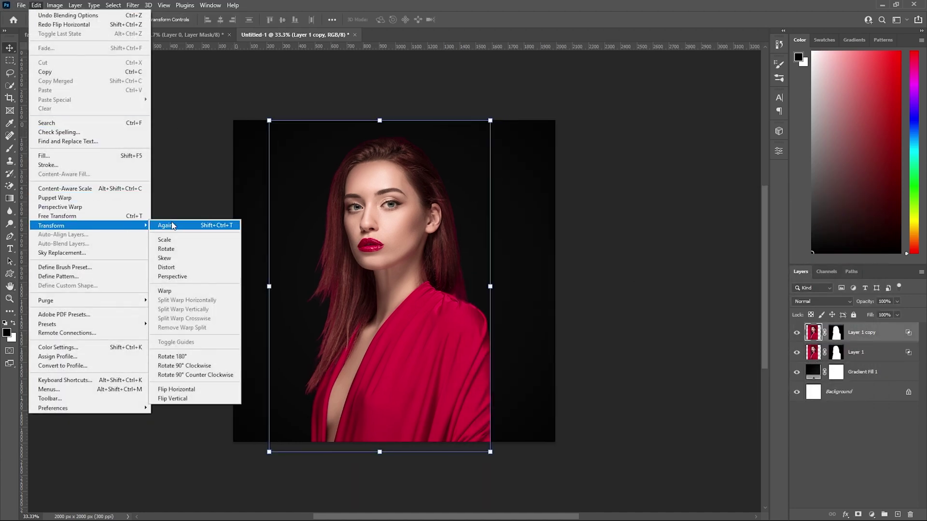
{"action": "left_click", "coordinate": [189, 391]}
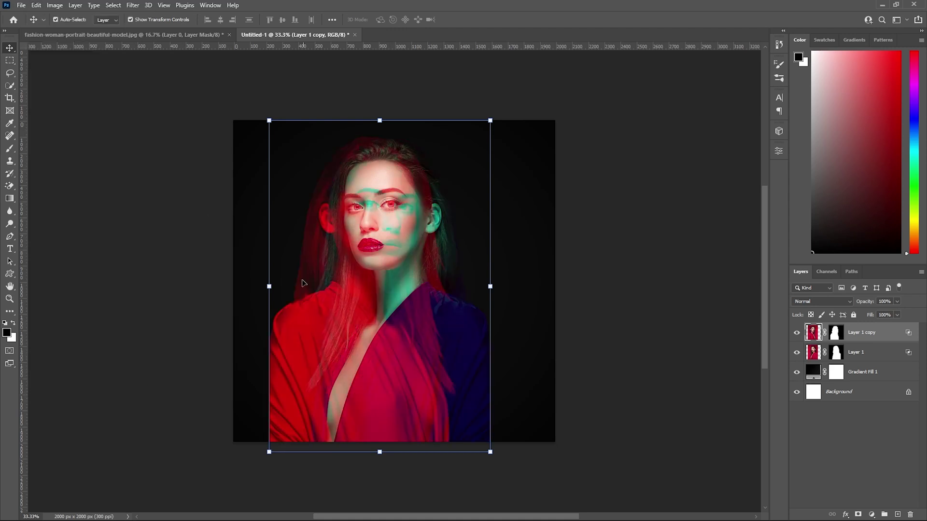
{"action": "left_click_drag", "start_coordinate": [313, 341], "coordinate": [376, 327]}
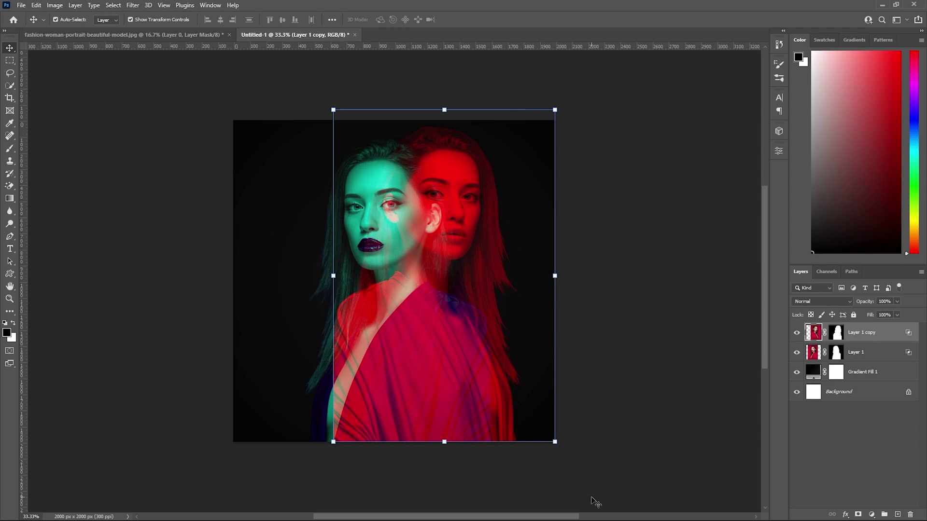
- Scale both portraits together to about 119% and reposition them
{"action": "left_click_drag", "start_coordinate": [593, 498], "coordinate": [240, 205]}
{"action": "left_click_drag", "start_coordinate": [559, 282], "coordinate": [623, 281]}
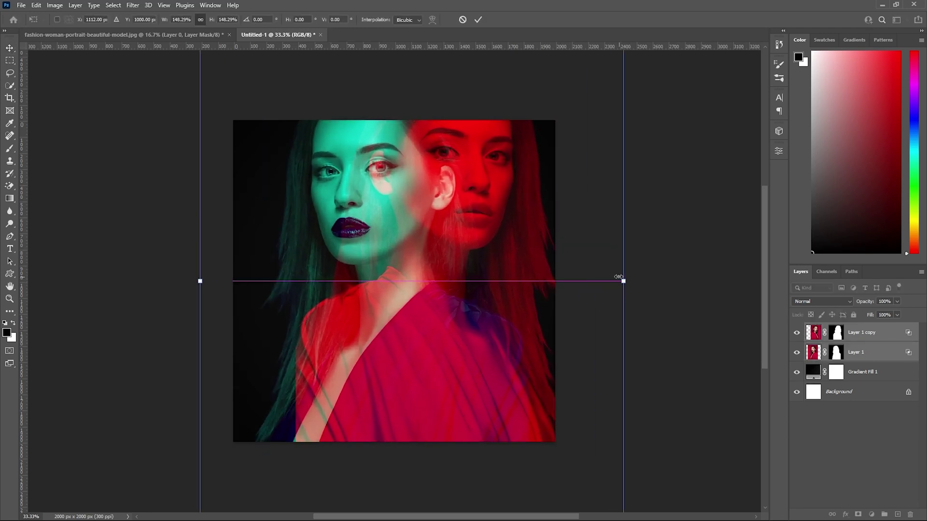
{"action": "left_click_drag", "start_coordinate": [462, 250], "coordinate": [445, 329]}
{"action": "left_click_drag", "start_coordinate": [606, 359], "coordinate": [563, 359]}
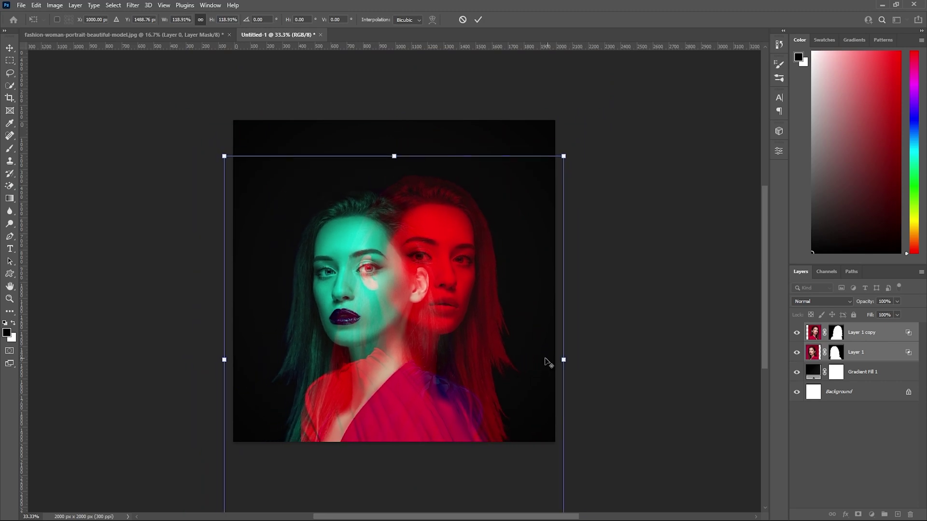
{"action": "left_click_drag", "start_coordinate": [447, 334], "coordinate": [447, 316]}
{"action": "key", "text": "Return"}
- Offset the teal and red portraits, rescale both to 86.46%, and fine-tune placement
{"action": "left_click_drag", "start_coordinate": [325, 227], "coordinate": [304, 238]}
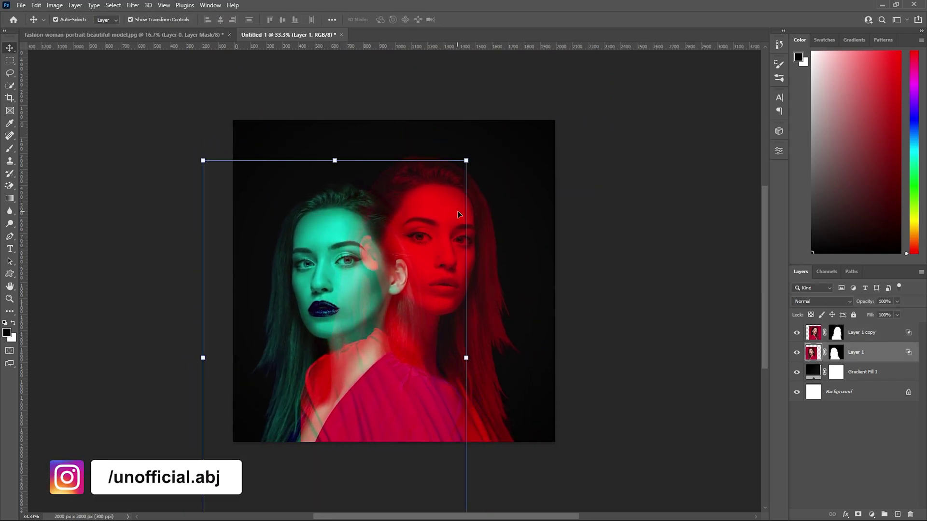
{"action": "left_click_drag", "start_coordinate": [475, 233], "coordinate": [478, 210]}
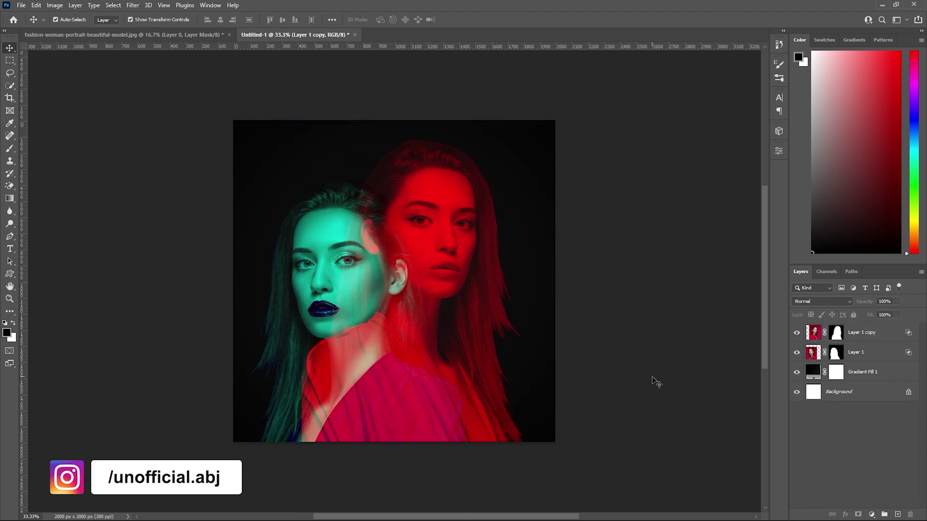
{"action": "left_click_drag", "start_coordinate": [654, 379], "coordinate": [406, 227]}
{"action": "left_click_drag", "start_coordinate": [572, 97], "coordinate": [555, 120]}
{"action": "left_click_drag", "start_coordinate": [463, 248], "coordinate": [459, 255]}
{"action": "left_click_drag", "start_coordinate": [467, 217], "coordinate": [467, 211]}
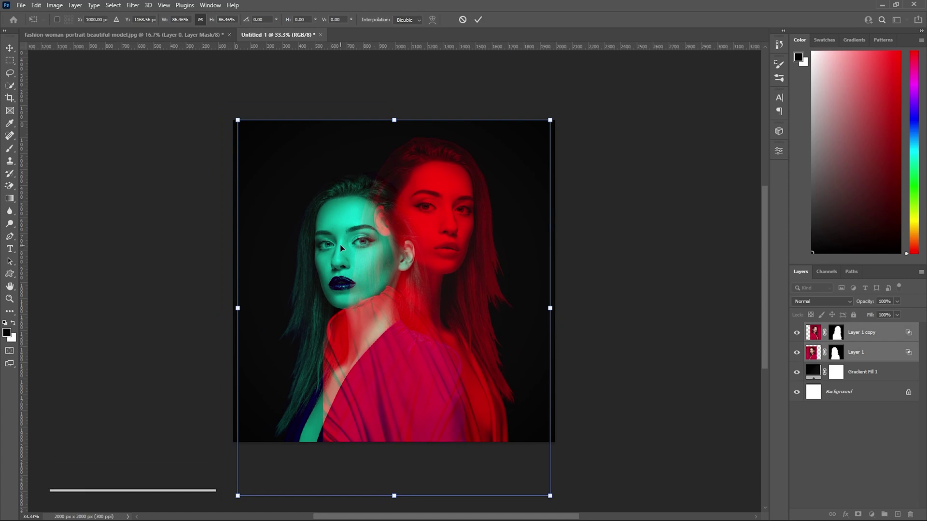
{"action": "key", "text": "Return"}
{"action": "left_click_drag", "start_coordinate": [292, 243], "coordinate": [332, 241]}
{"action": "left_click", "coordinate": [595, 285]}
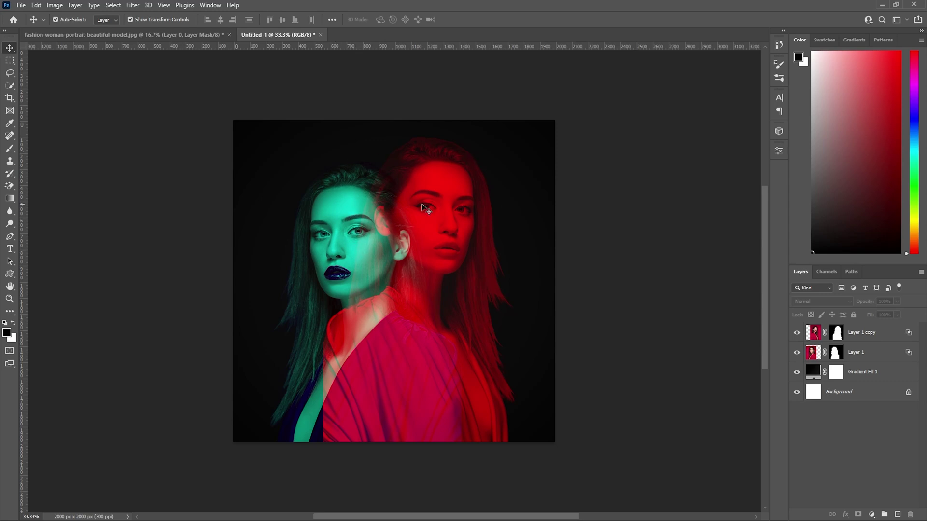
- Paint Layer 1's mask black with a size-544 brush to hide teal over the red face
{"action": "left_click", "coordinate": [835, 357]}
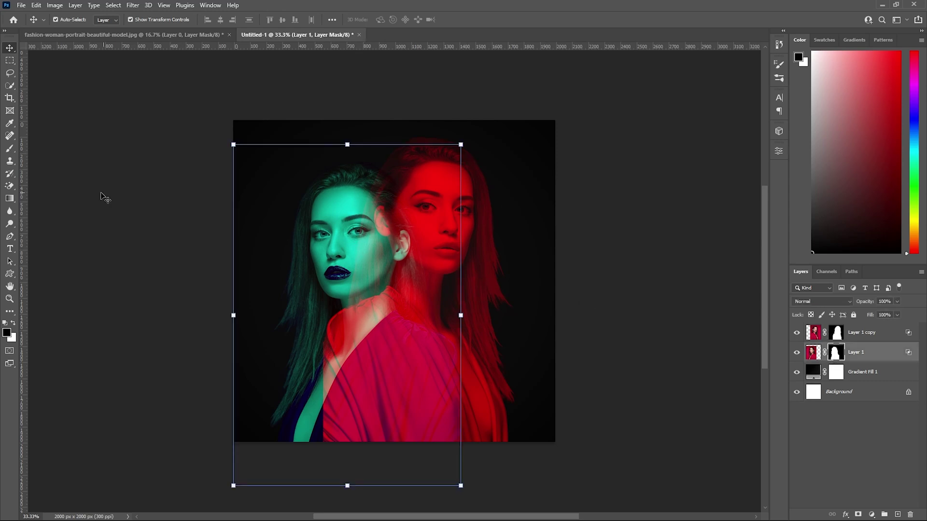
{"action": "left_click", "coordinate": [15, 149]}
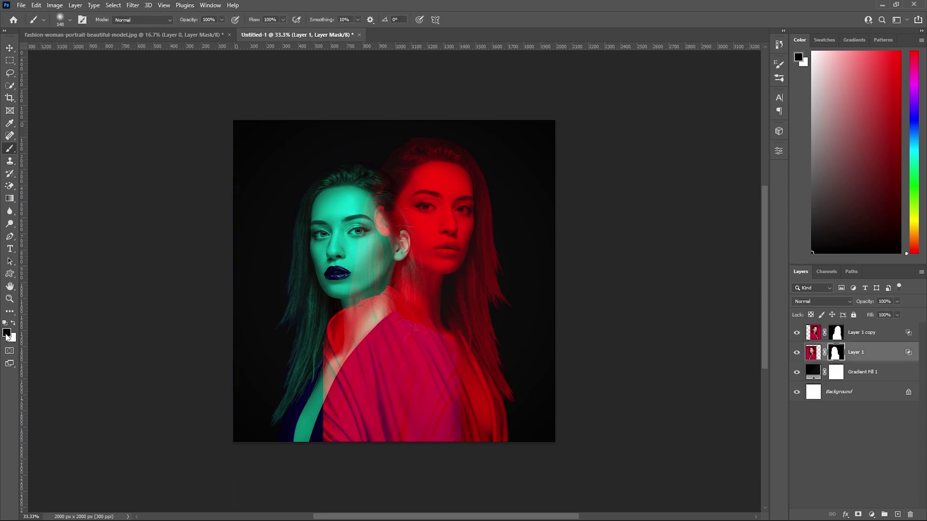
{"action": "right_click", "coordinate": [429, 261], "text": "alt"}
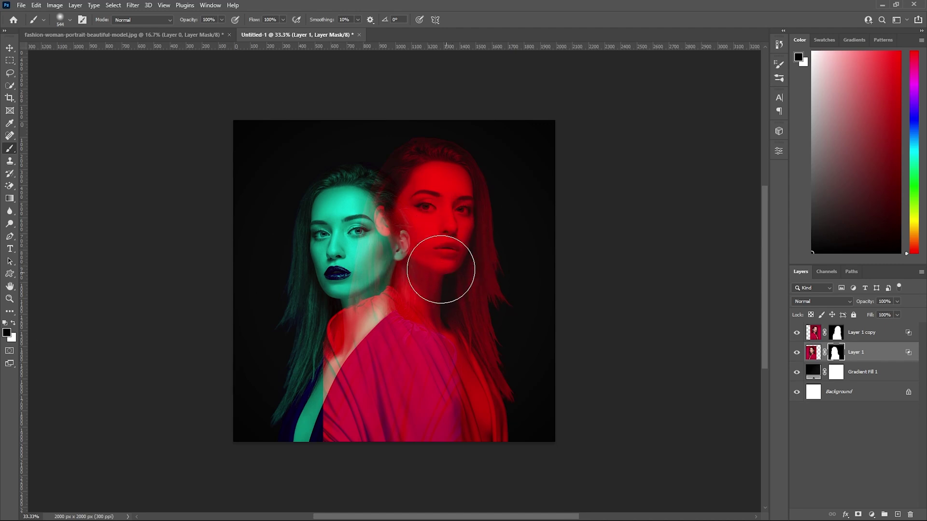
{"action": "mouse_move", "coordinate": [428, 263]}
{"action": "left_mouse_down"}
{"action": "mouse_move", "coordinate": [425, 279]}
{"action": "mouse_move", "coordinate": [386, 314]}
{"action": "left_mouse_up"}
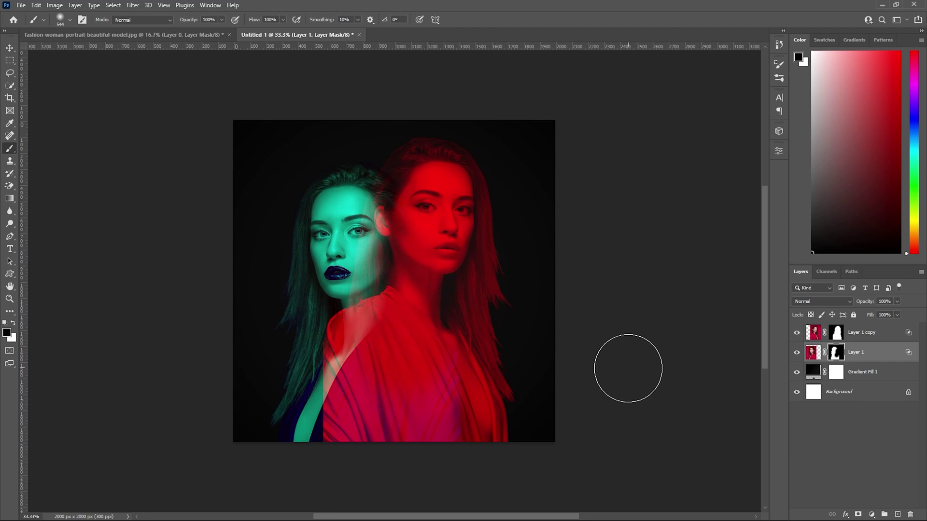
- Paint Layer 1 copy's mask to remove red over the teal face and hair tips
{"action": "left_click", "coordinate": [837, 334]}
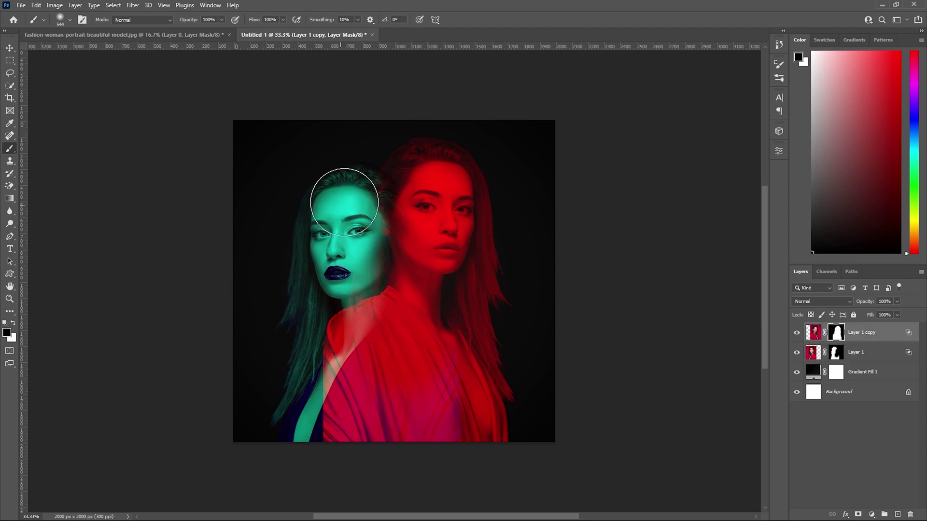
{"action": "mouse_move", "coordinate": [335, 281]}
{"action": "left_mouse_down"}
{"action": "mouse_move", "coordinate": [296, 304]}
{"action": "mouse_move", "coordinate": [304, 338]}
{"action": "mouse_move", "coordinate": [310, 313]}
{"action": "left_mouse_up"}
{"action": "left_click_drag", "start_coordinate": [280, 385], "coordinate": [279, 398]}
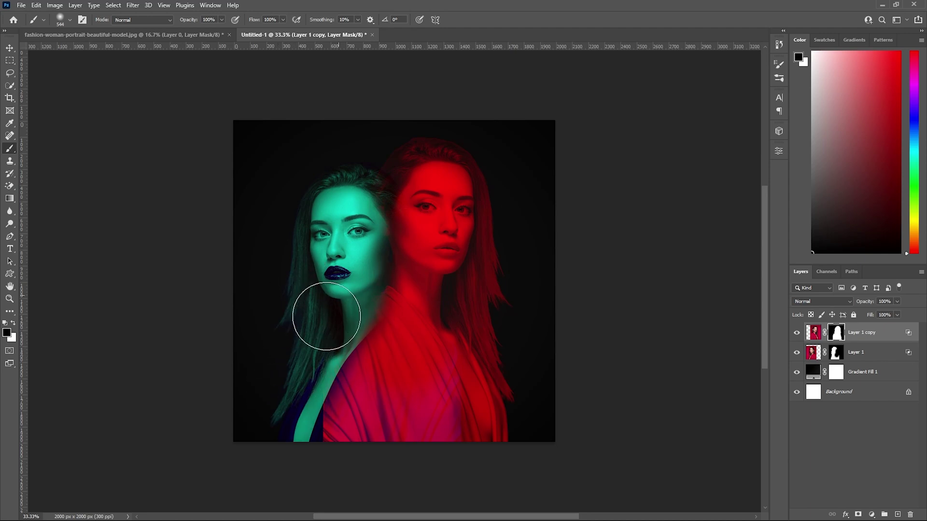
{"action": "left_click", "coordinate": [10, 47]}
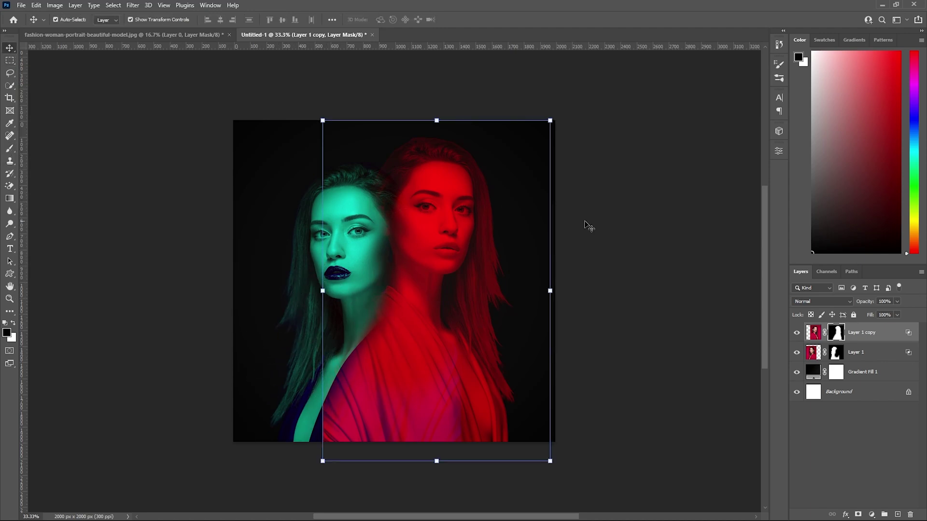
{"action": "left_click", "coordinate": [213, 223]}
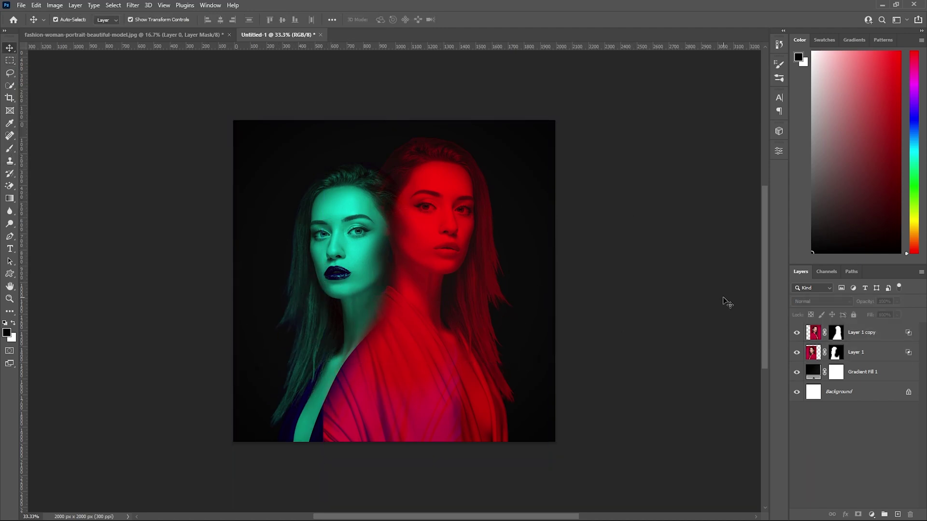